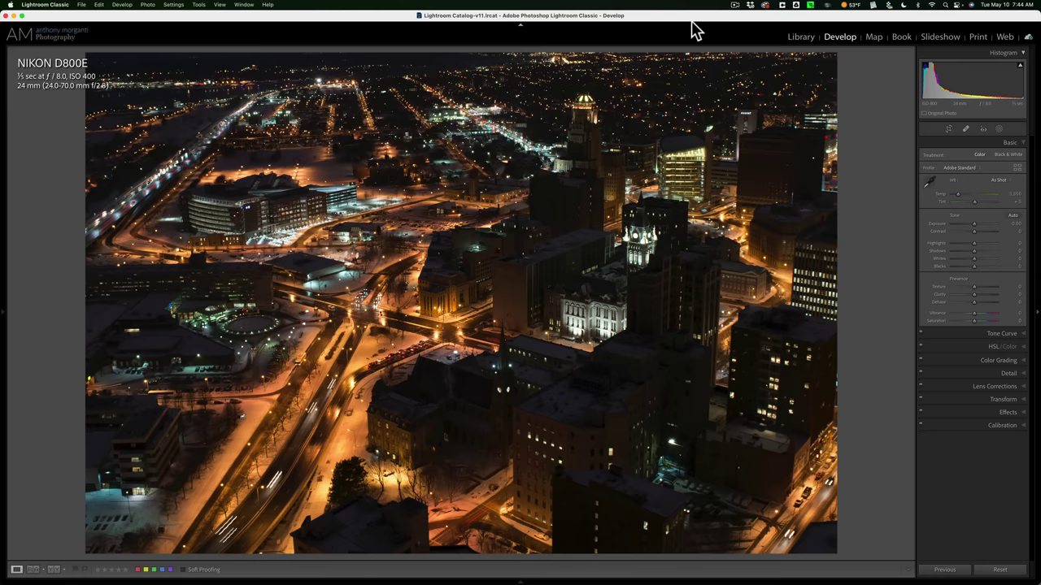
Step: Enable chromatic aberration removal and the Nikon AF-S 24-70mm lens profile corrections
{"action": "left_click", "coordinate": [1012, 145]}
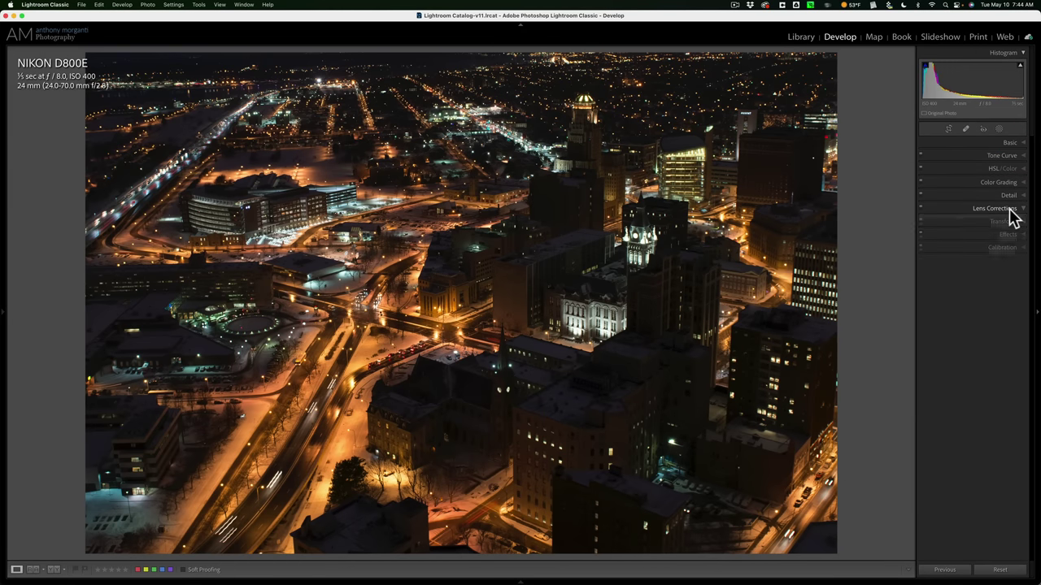
{"action": "left_click", "coordinate": [1013, 211]}
{"action": "left_click", "coordinate": [924, 232]}
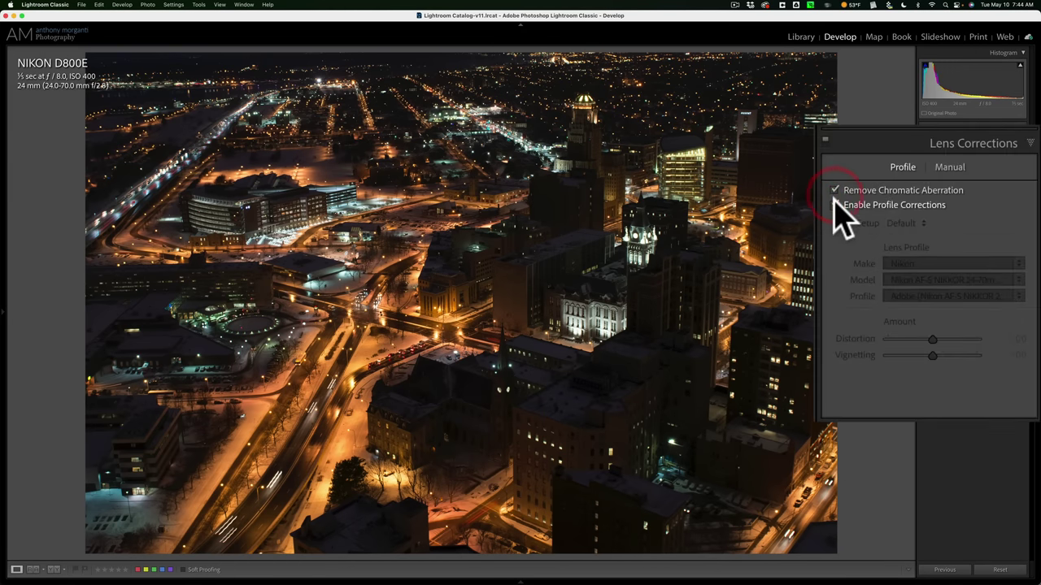
{"action": "left_click", "coordinate": [834, 204]}
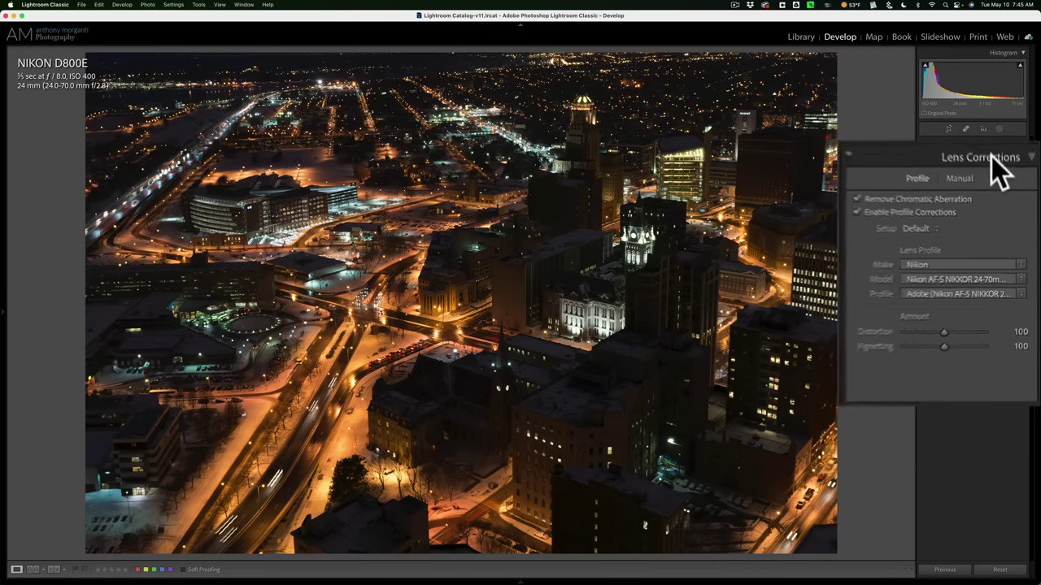
{"action": "left_click", "coordinate": [1004, 208]}
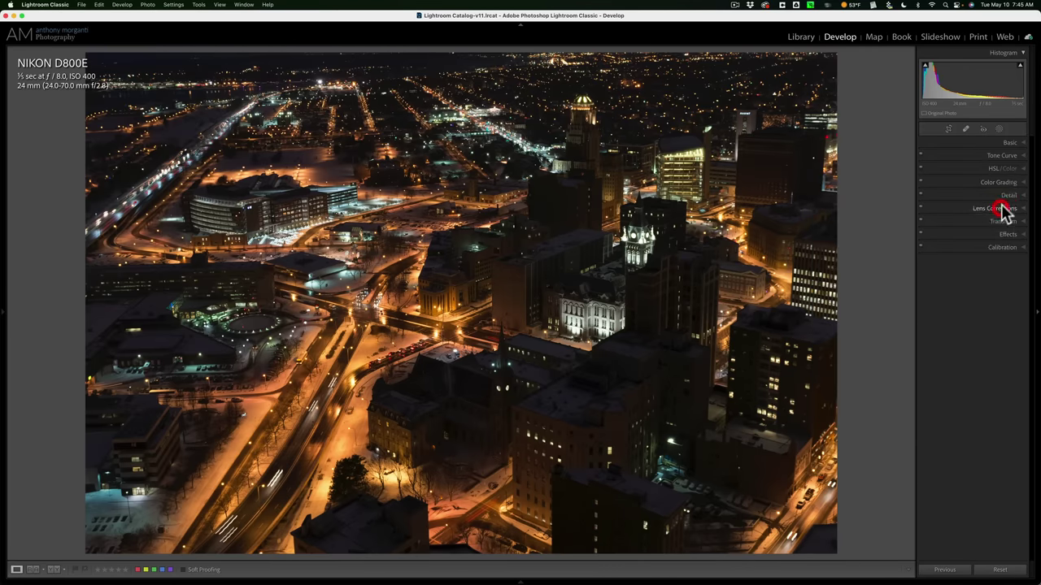
Step: In the Basic panel, set Exposure to +1.10, Highlights to −47 and Shadows to +61
{"action": "left_click", "coordinate": [1008, 144]}
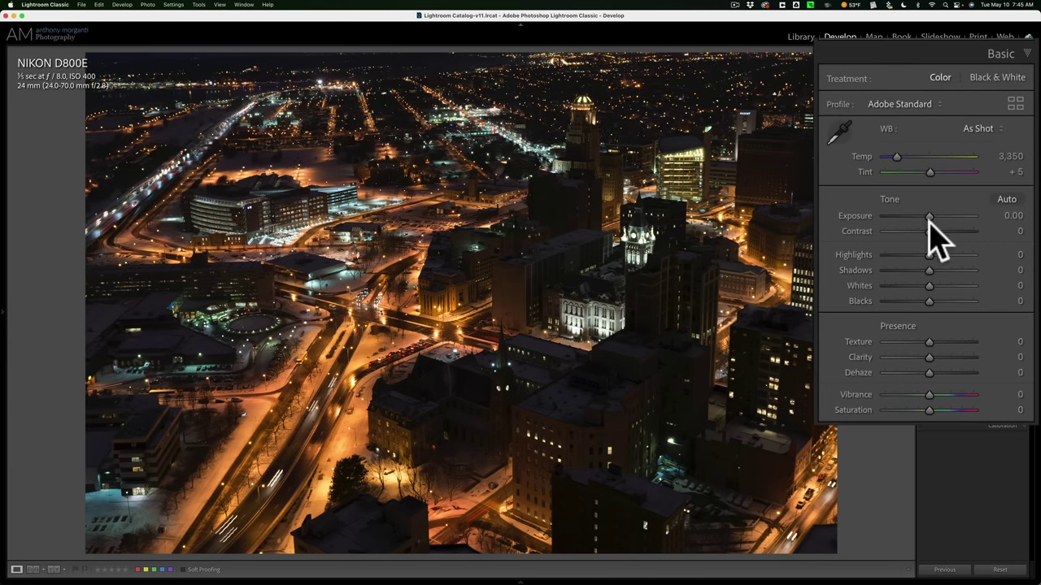
{"action": "left_click_drag", "start_coordinate": [928, 213], "coordinate": [955, 271]}
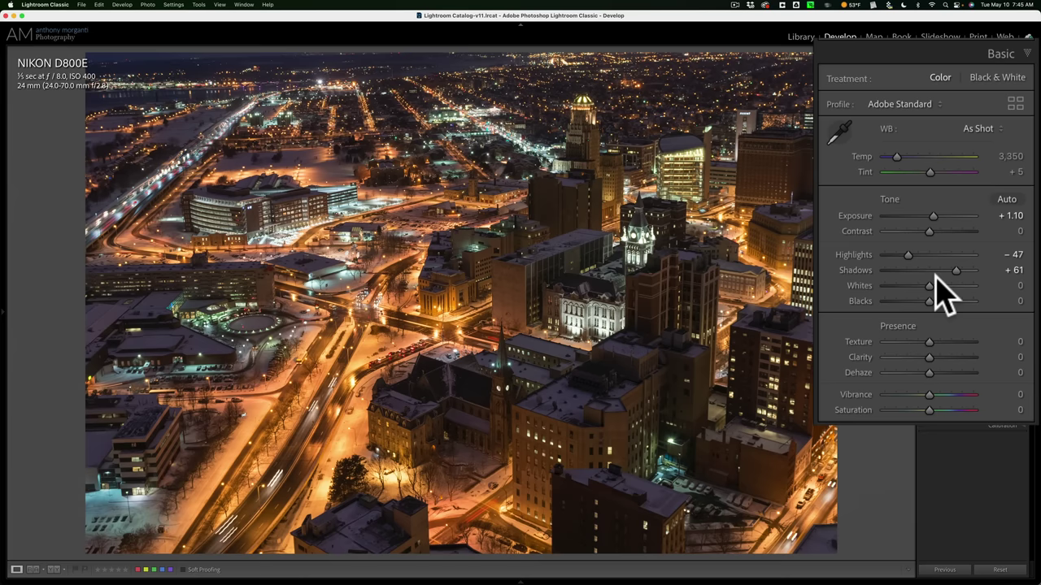
Step: Set Whites to +18 with the Option clipping preview so the city lights don't clip
{"action": "key", "text": "alt"}
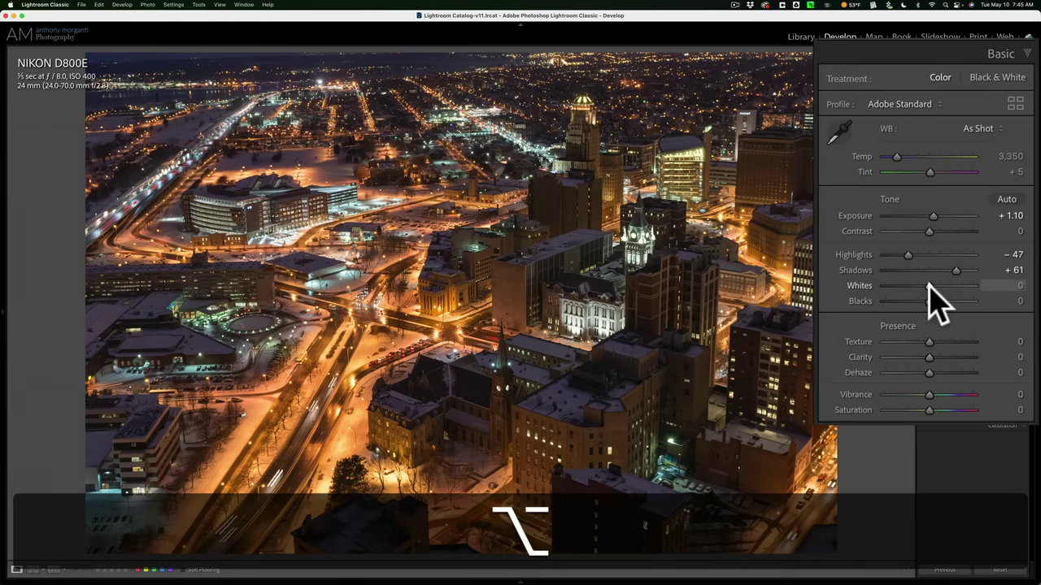
{"action": "left_click_drag", "start_coordinate": [928, 286], "coordinate": [929, 286]}
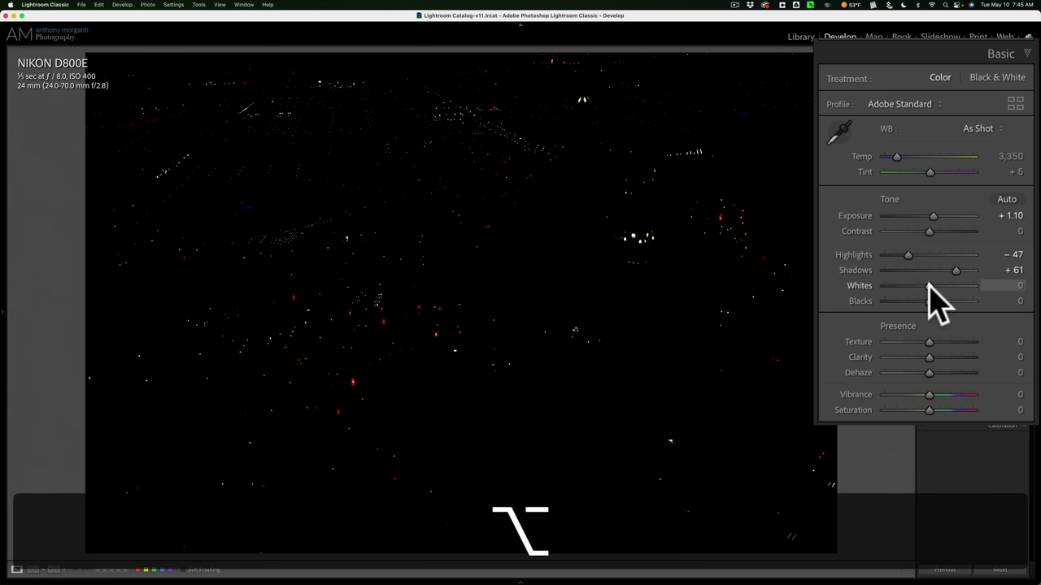
{"action": "left_click_drag", "start_coordinate": [929, 286], "coordinate": [935, 286]}
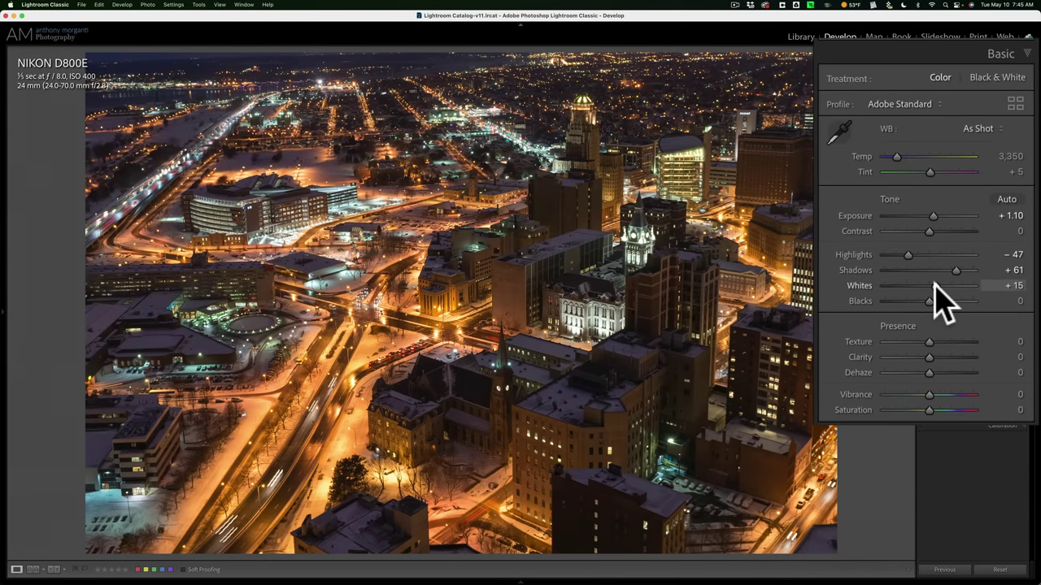
{"action": "left_click", "coordinate": [934, 287], "text": "alt"}
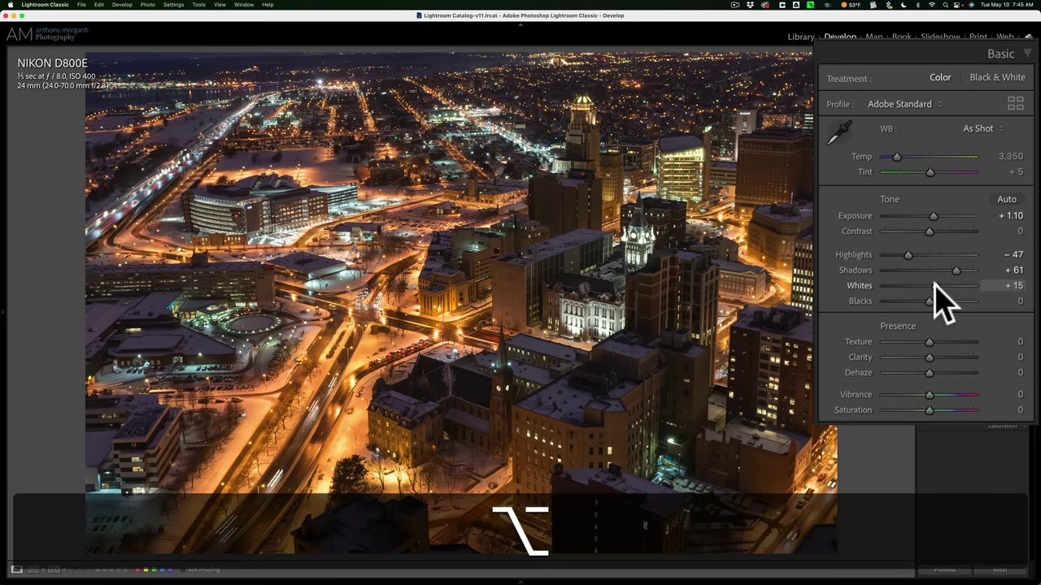
{"action": "left_click_drag", "start_coordinate": [935, 286], "coordinate": [931, 286]}
{"action": "left_click", "coordinate": [935, 285]}
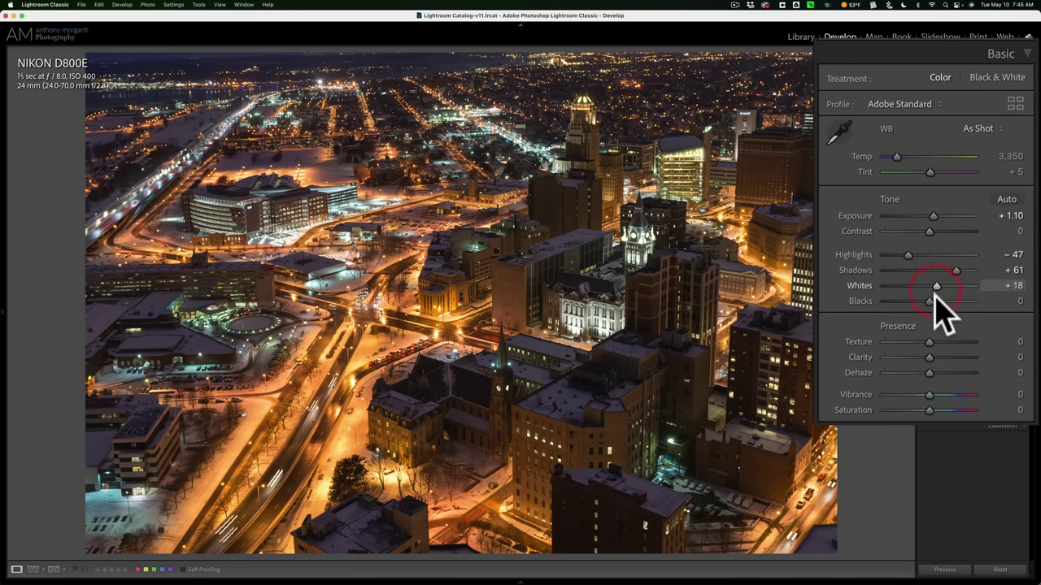
Step: Drag Blacks down to −41 while previewing shadow clipping
{"action": "left_click", "coordinate": [931, 301], "text": "alt"}
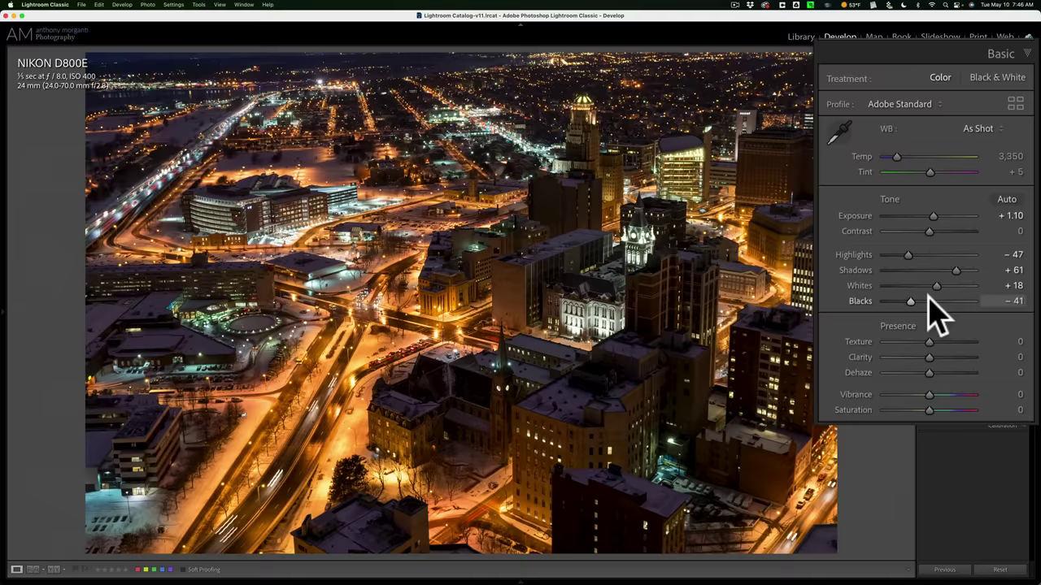
Step: Apply the Tungsten white balance preset (Temp 2,850, Tint 0)
{"action": "left_click", "coordinate": [983, 130]}
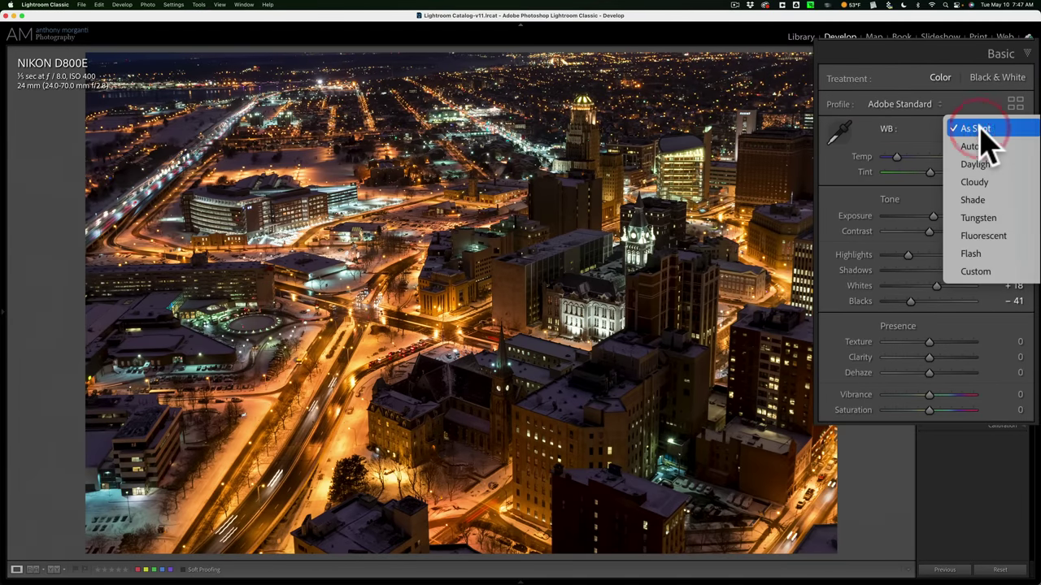
{"action": "left_click", "coordinate": [980, 217]}
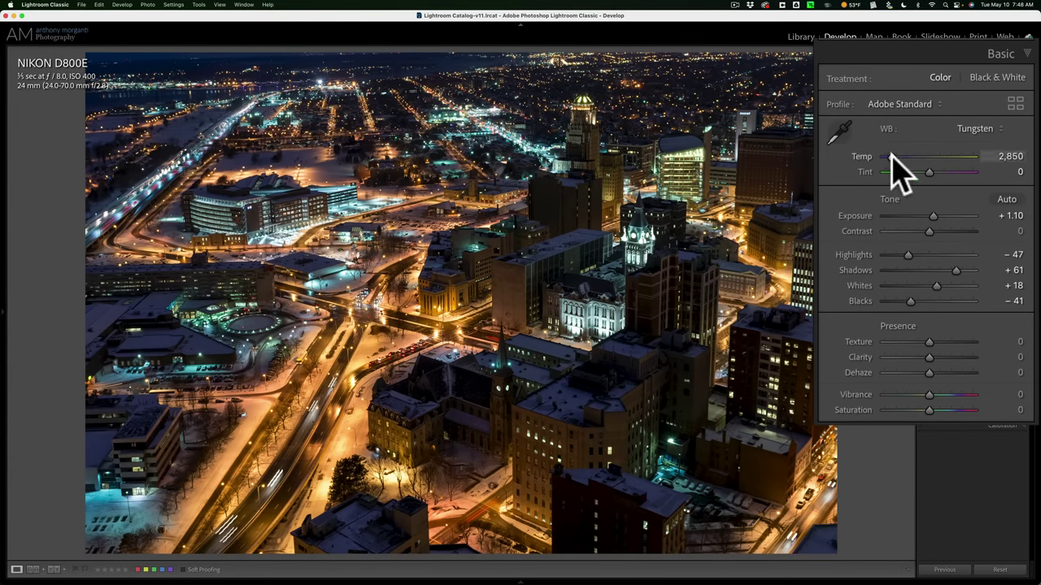
Step: Cool the white balance to a custom Temp of 2,551, keeping Tint at 0
{"action": "left_click_drag", "start_coordinate": [892, 155], "coordinate": [887, 154]}
{"action": "left_click", "coordinate": [978, 129]}
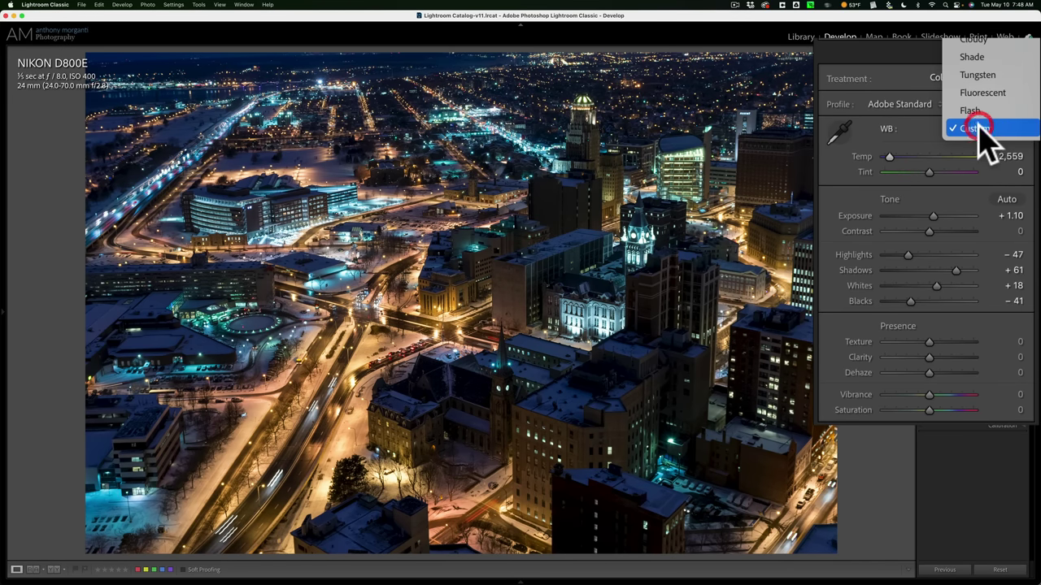
{"action": "left_click", "coordinate": [976, 75]}
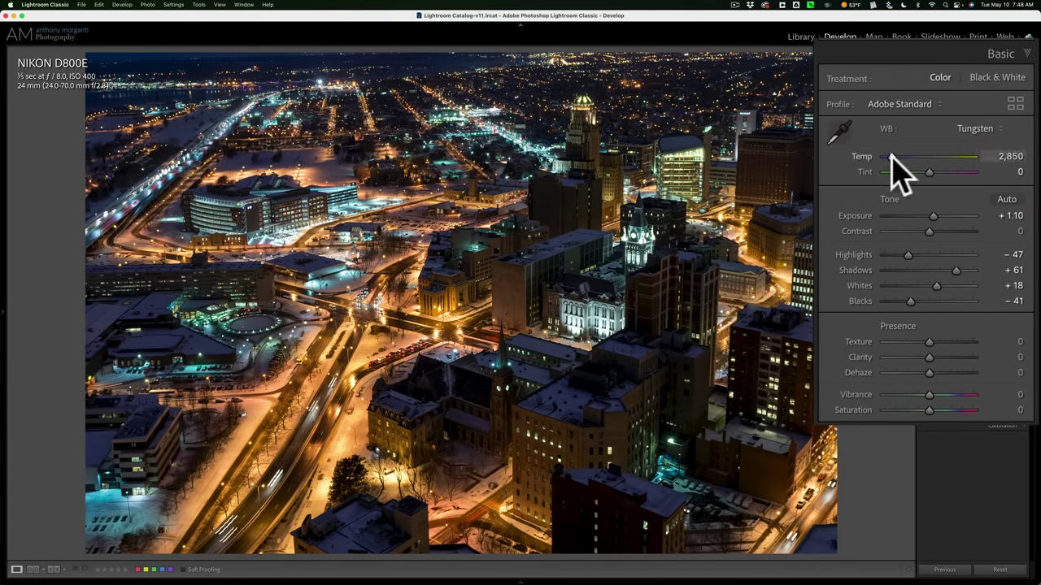
{"action": "left_click_drag", "start_coordinate": [893, 156], "coordinate": [888, 156]}
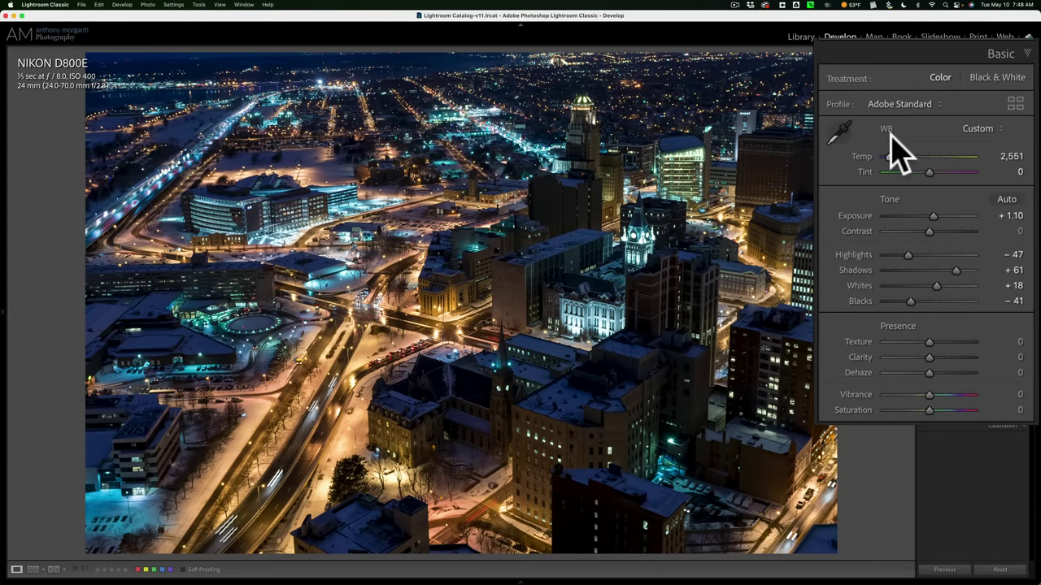
Step: Try the Medium Contrast point curve in Tone Curve, then revert it to Linear
{"action": "left_click", "coordinate": [1003, 50]}
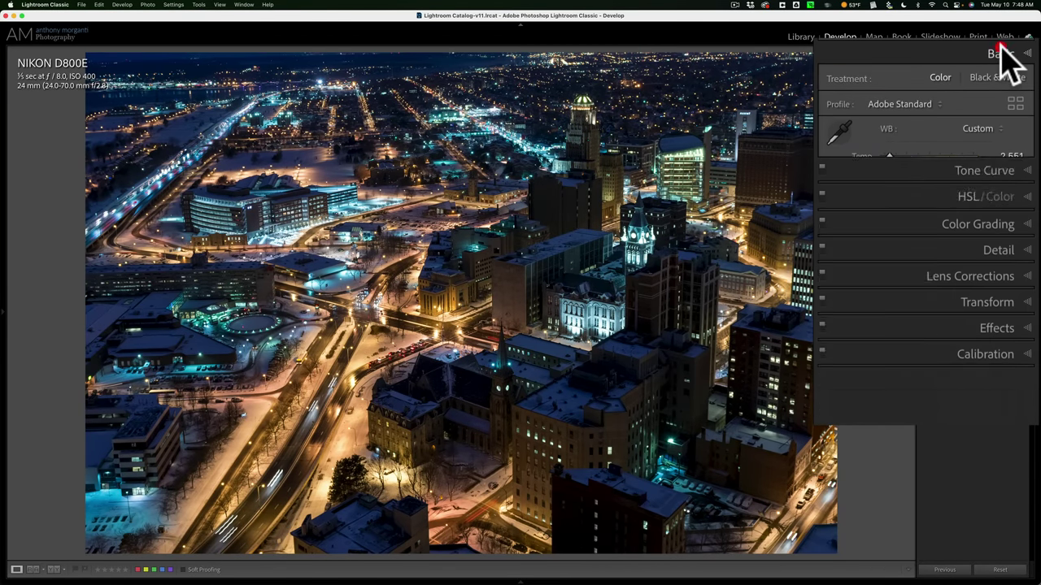
{"action": "left_click", "coordinate": [997, 80]}
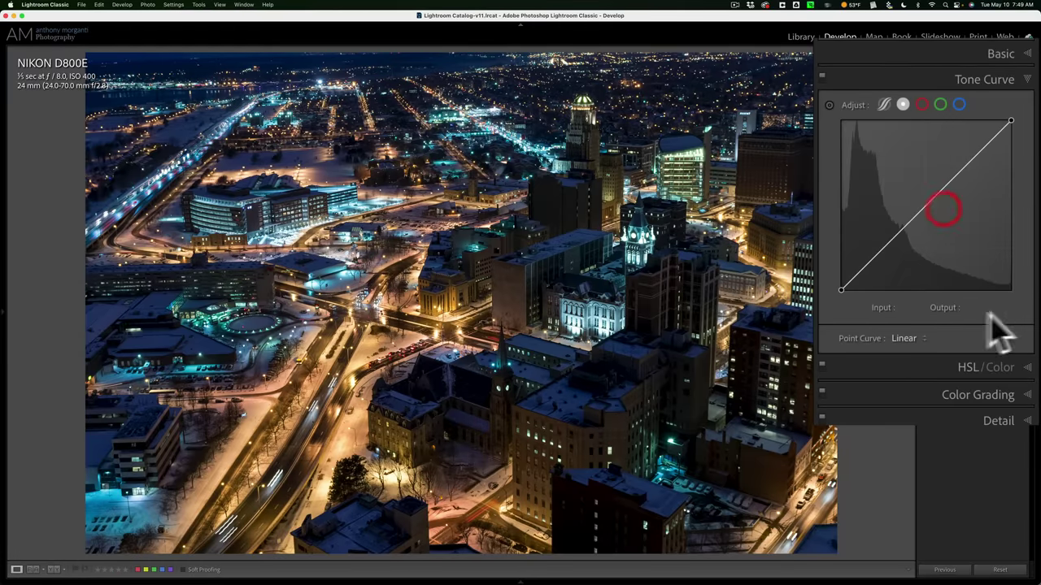
{"action": "left_click", "coordinate": [906, 339]}
{"action": "left_click", "coordinate": [922, 356]}
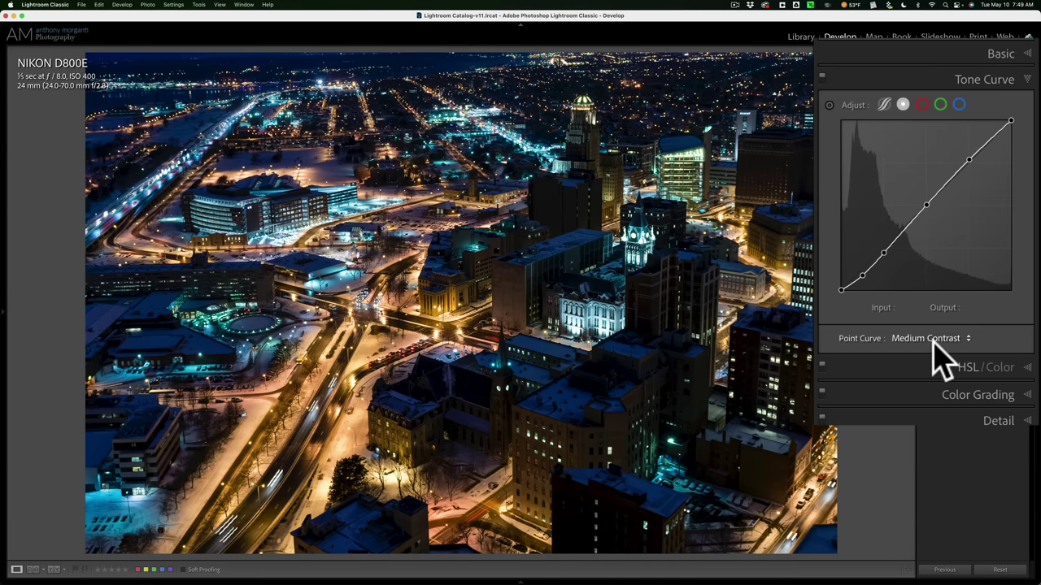
{"action": "left_click", "coordinate": [932, 340]}
{"action": "left_click", "coordinate": [927, 320]}
Step: Add a slight Contrast boost of about +5 in the Basic panel
{"action": "left_click", "coordinate": [986, 79]}
{"action": "left_click", "coordinate": [1000, 54]}
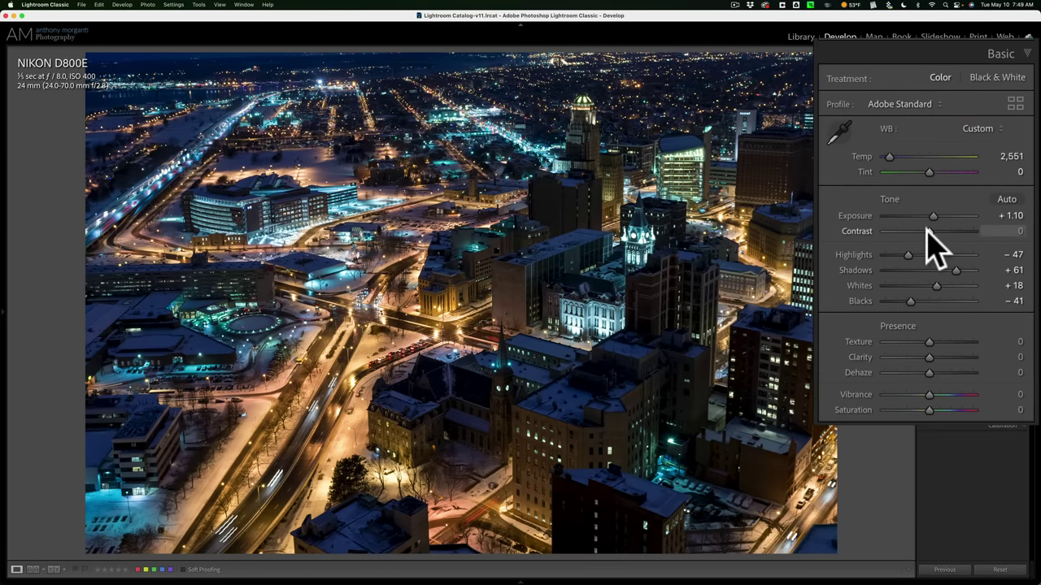
{"action": "left_click_drag", "start_coordinate": [927, 229], "coordinate": [940, 248]}
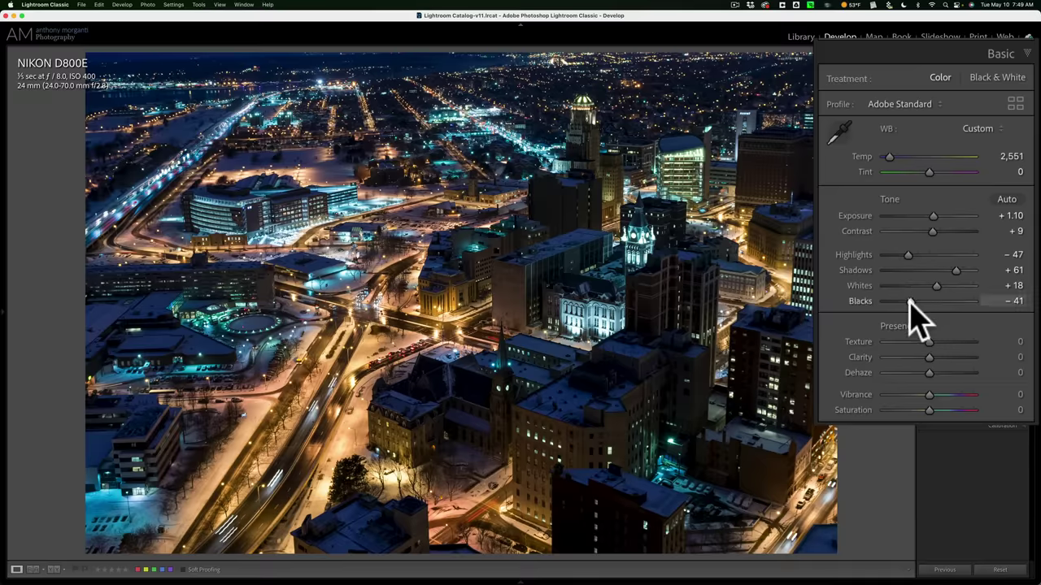
Step: Lift Blacks from −41 to −30 and raise Whites to +35
{"action": "left_click_drag", "start_coordinate": [909, 301], "coordinate": [942, 283]}
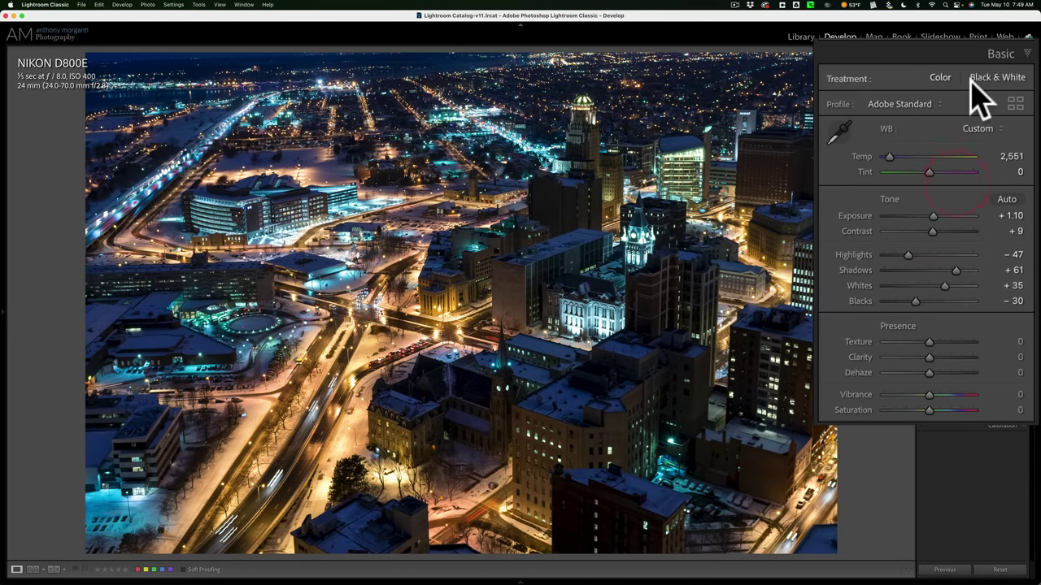
{"action": "left_click", "coordinate": [999, 54]}
{"action": "left_click", "coordinate": [999, 55]}
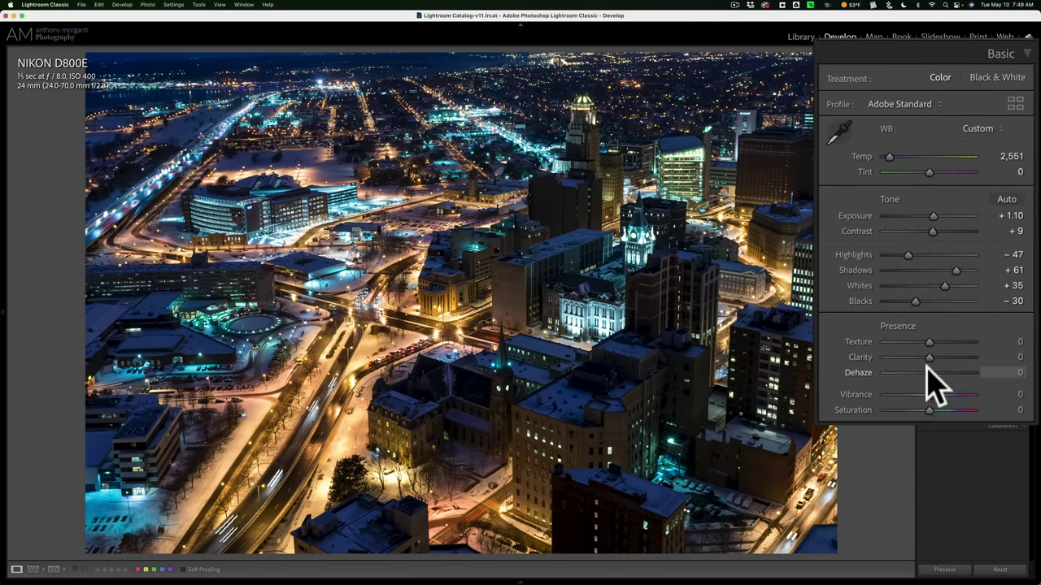
Step: Raise Clarity to +16 and Texture to +21, checking the detail at 1:1 zoom
{"action": "left_click_drag", "start_coordinate": [929, 357], "coordinate": [938, 343]}
{"action": "left_click", "coordinate": [412, 211]}
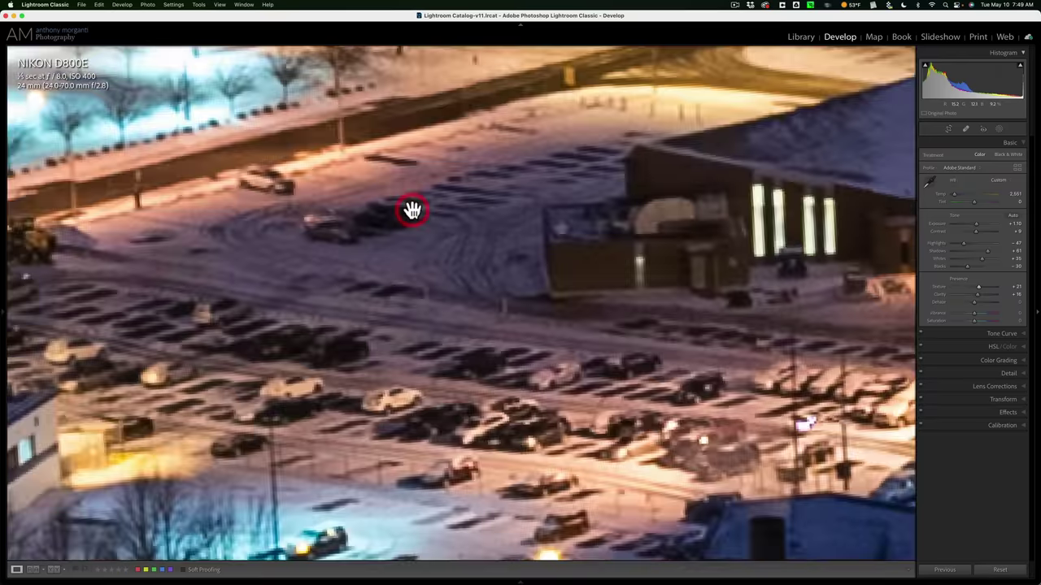
{"action": "left_click_drag", "start_coordinate": [412, 212], "coordinate": [411, 134]}
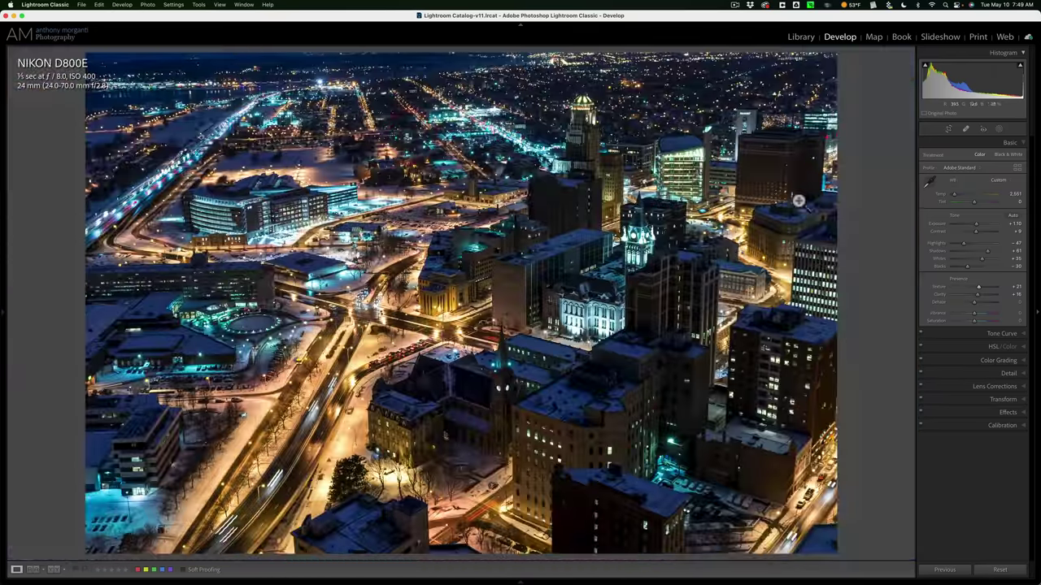
Step: Set Luminance noise reduction to 25 and Sharpening Amount to 60 in the Detail panel
{"action": "left_click", "coordinate": [1009, 373]}
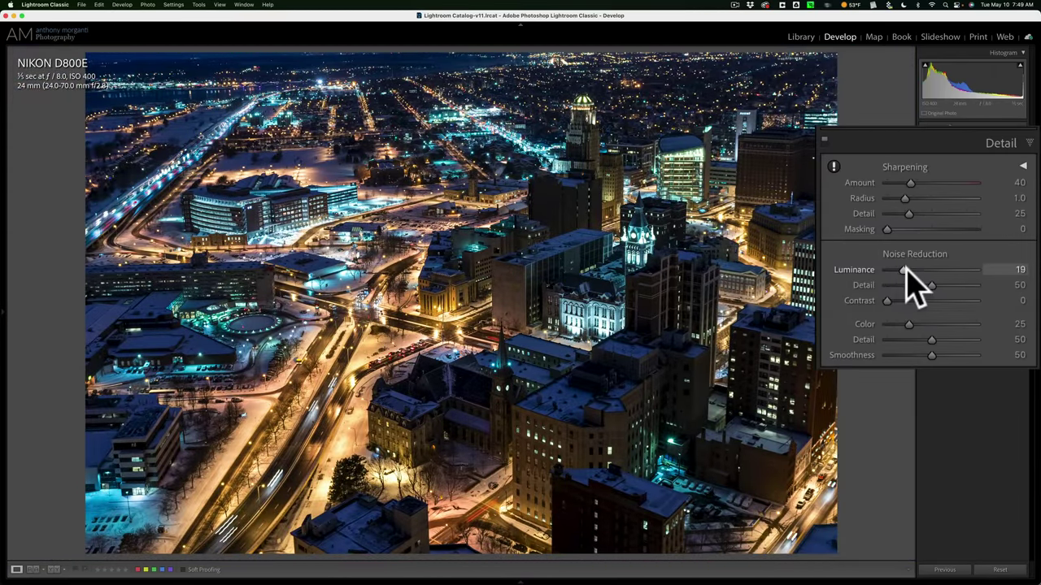
{"action": "left_click_drag", "start_coordinate": [908, 271], "coordinate": [912, 272]}
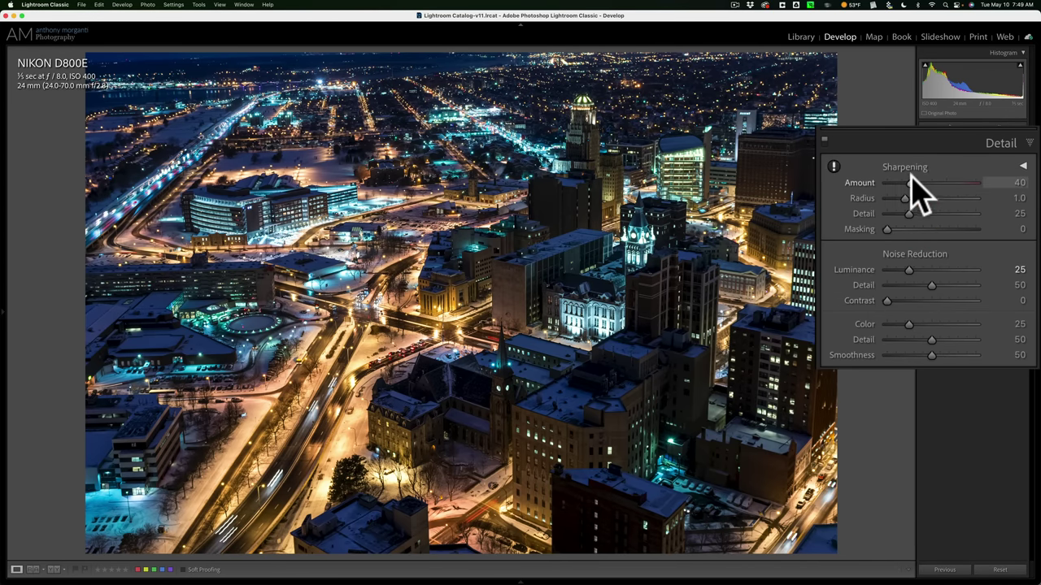
{"action": "left_click_drag", "start_coordinate": [967, 213], "coordinate": [970, 213]}
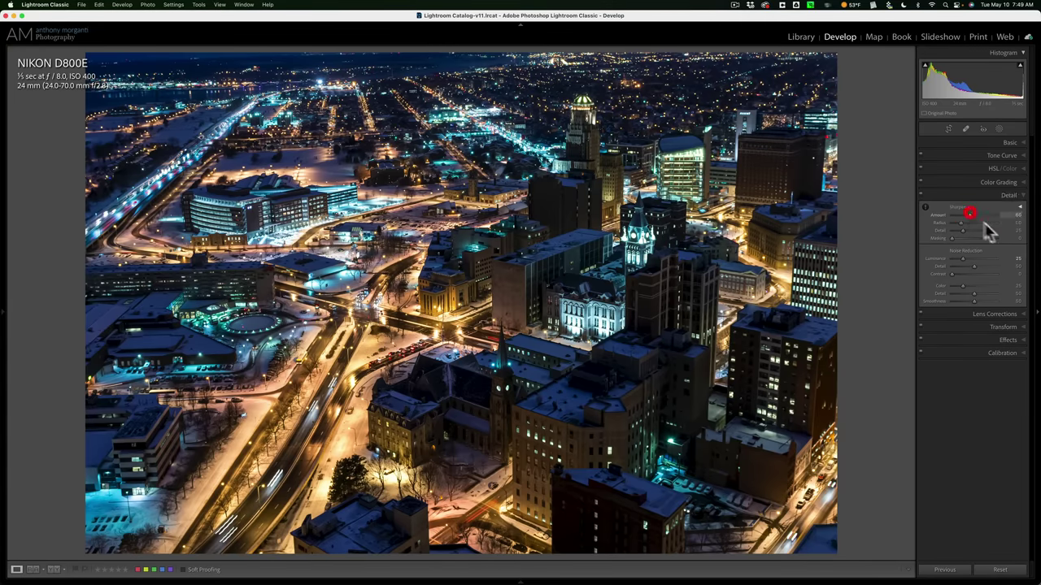
{"action": "left_click", "coordinate": [1008, 196]}
Step: Reset a trial Saturation of +48 back to 0 and raise Vibrance to about +23
{"action": "left_click", "coordinate": [1011, 142]}
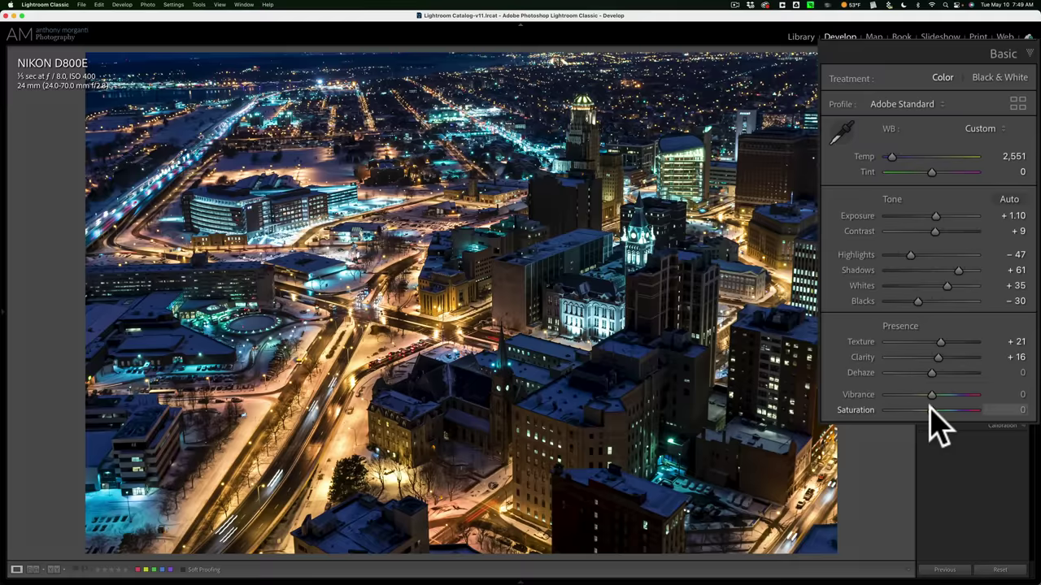
{"action": "left_click_drag", "start_coordinate": [929, 409], "coordinate": [950, 411]}
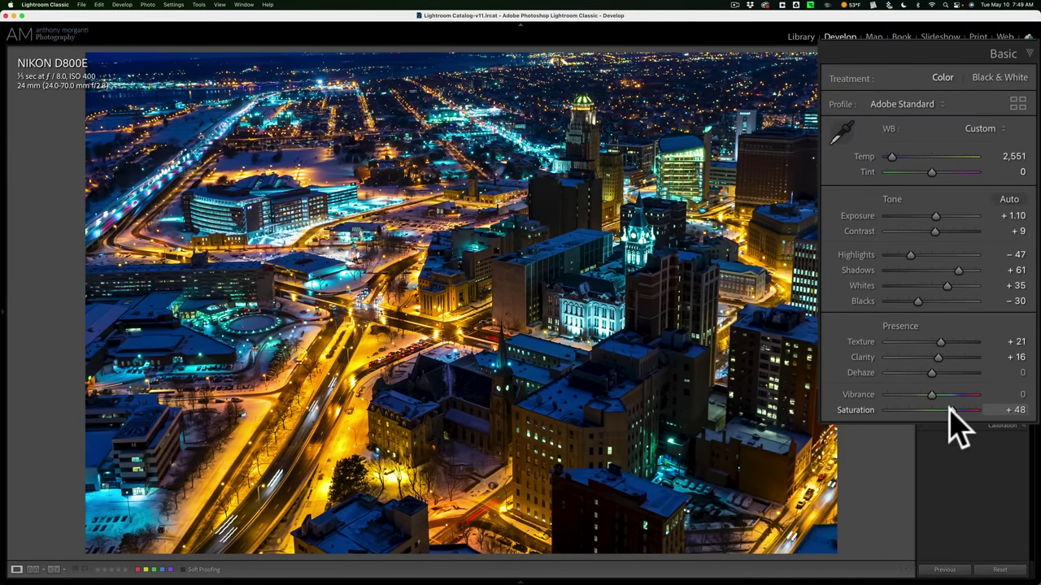
{"action": "left_click", "coordinate": [864, 411]}
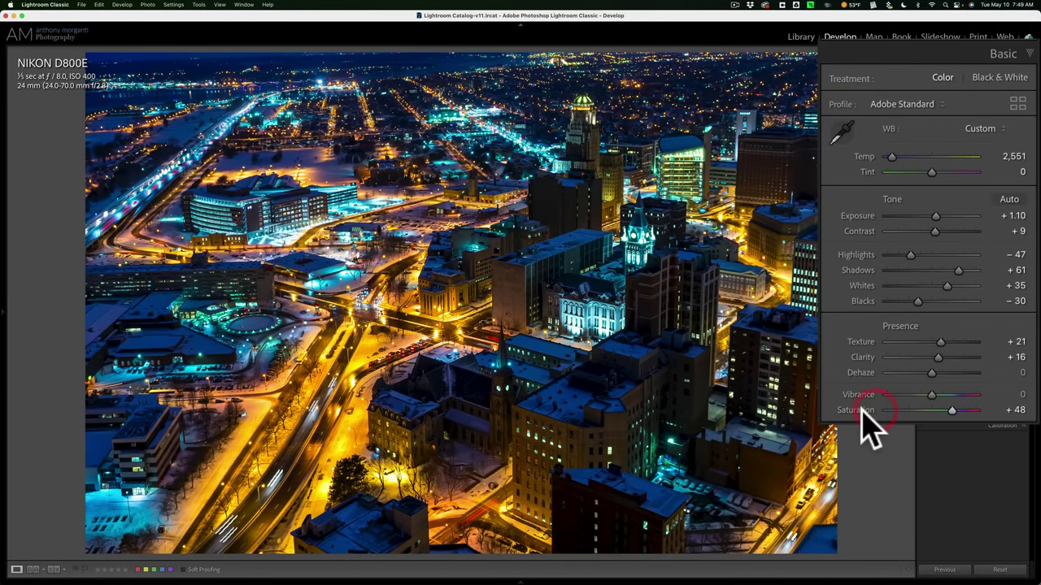
{"action": "double_click", "coordinate": [860, 412]}
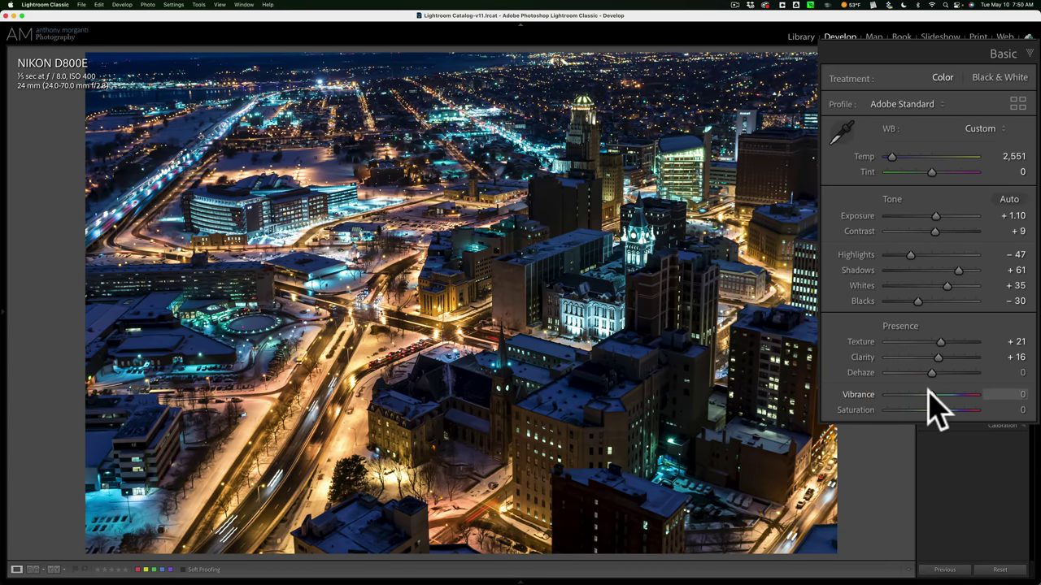
{"action": "left_click_drag", "start_coordinate": [930, 395], "coordinate": [938, 390]}
Step: Add a dark post-crop vignette with Amount -10 in the Effects panel, then collapse it
{"action": "left_click", "coordinate": [1005, 54]}
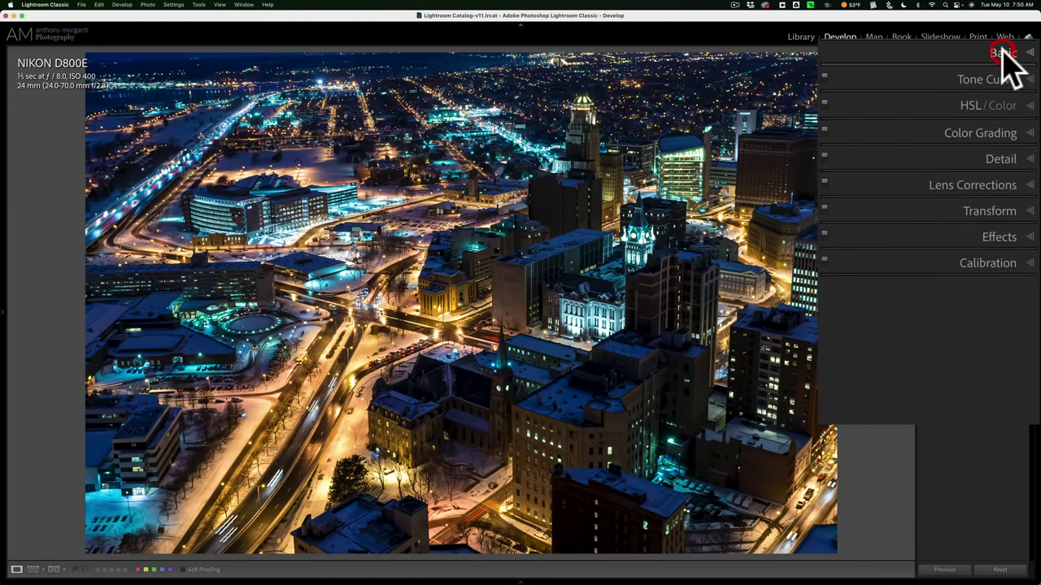
{"action": "left_click", "coordinate": [1000, 241]}
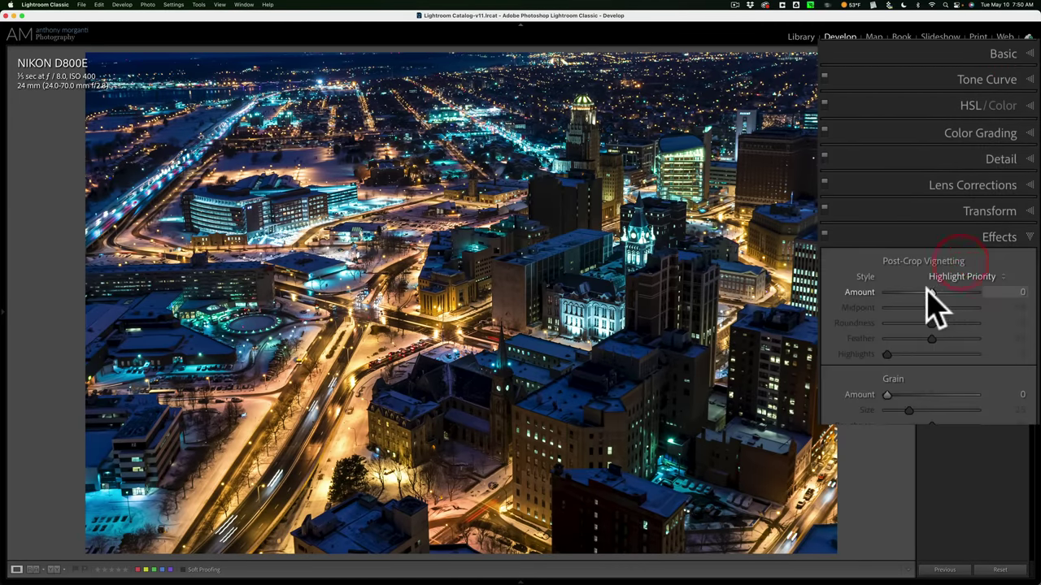
{"action": "left_click_drag", "start_coordinate": [929, 291], "coordinate": [921, 290]}
{"action": "left_click", "coordinate": [1002, 236]}
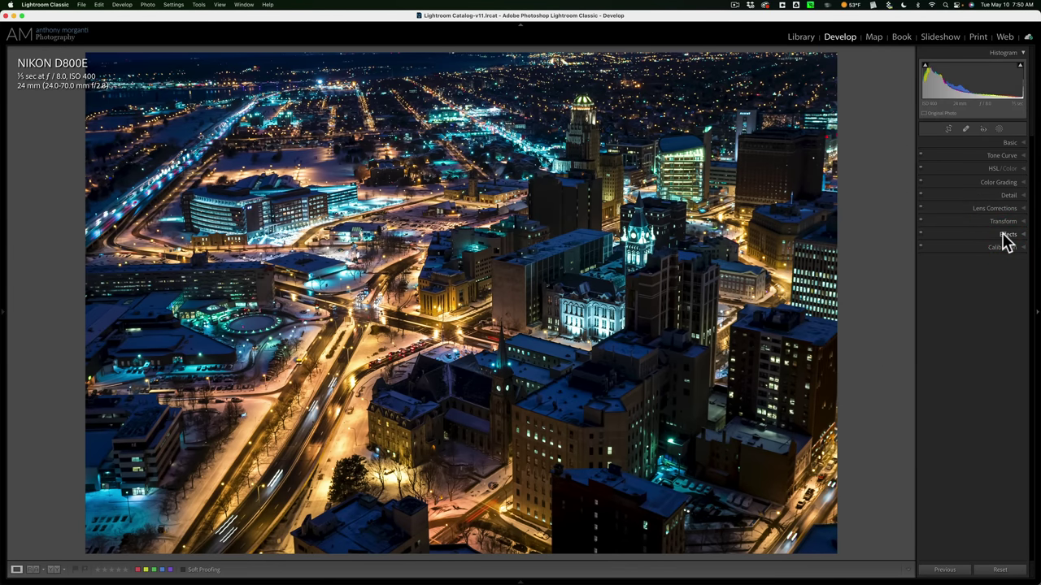
{"action": "key", "text": "backslash"}
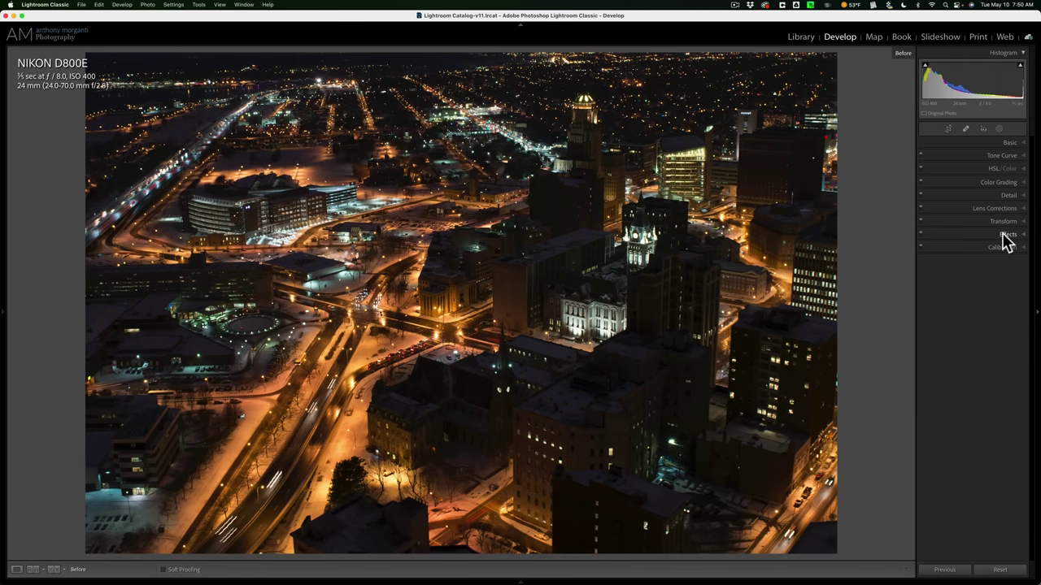
{"action": "key", "text": "backslash"}
{"action": "key", "text": "backslash"}
{"action": "key", "text": "backslash"}
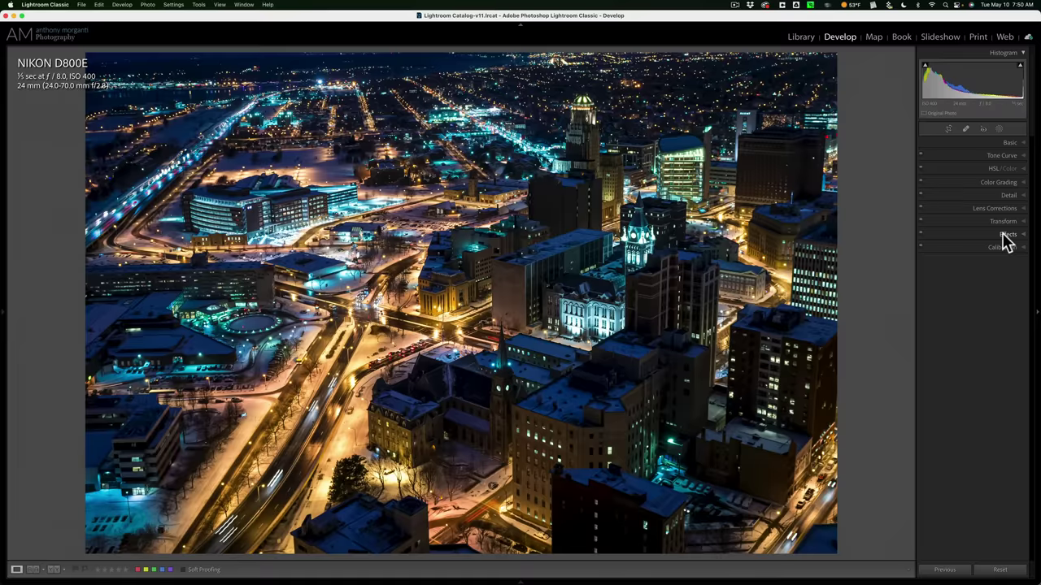
Step: Raise Shadows to +100 in the Basic panel, then collapse it
{"action": "left_click", "coordinate": [1007, 144]}
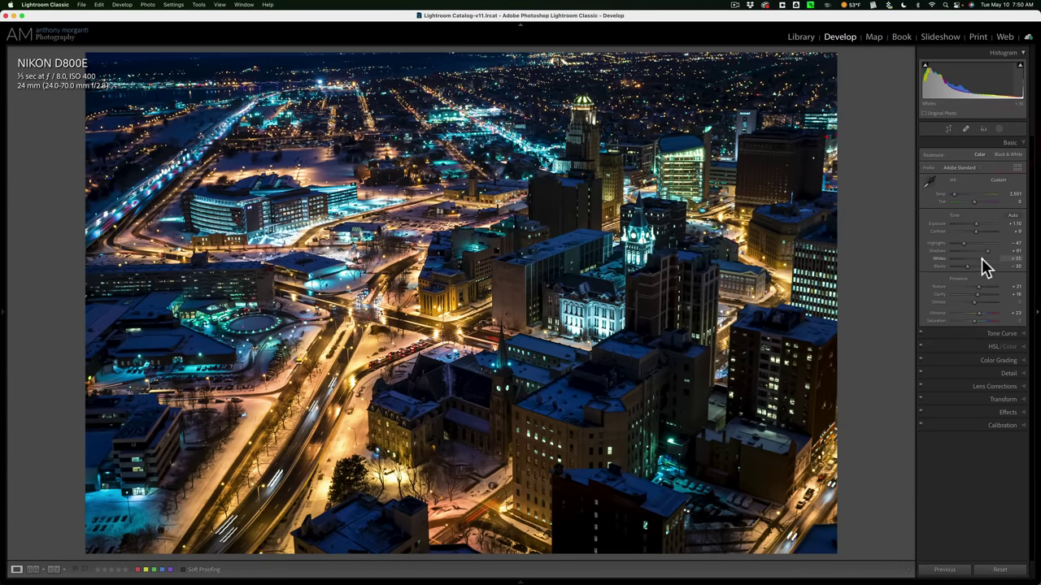
{"action": "mouse_move", "coordinate": [987, 251]}
{"action": "left_mouse_down"}
{"action": "mouse_move", "coordinate": [1015, 249]}
{"action": "mouse_move", "coordinate": [1004, 252]}
{"action": "left_mouse_up"}
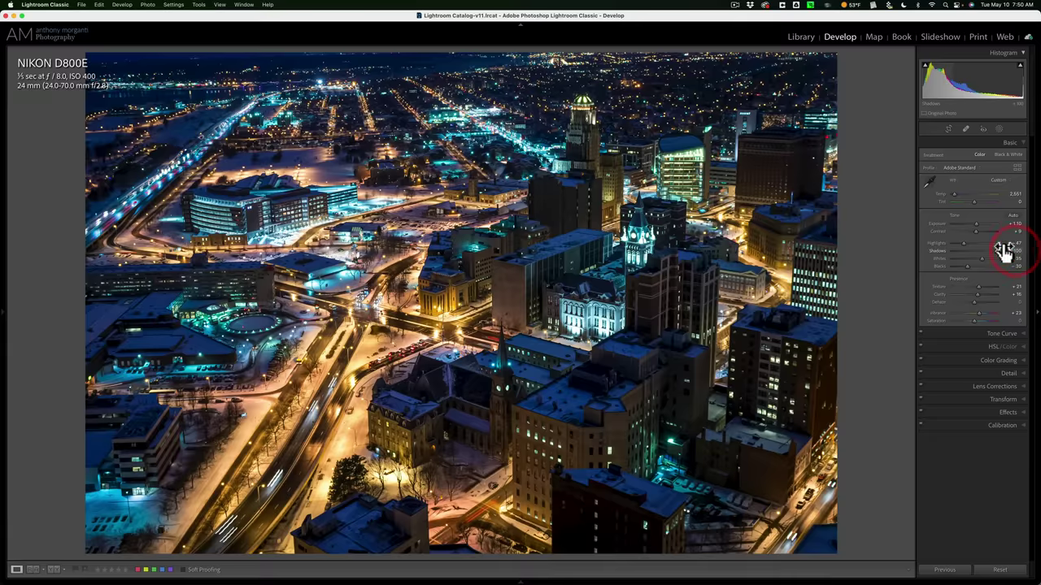
{"action": "left_click", "coordinate": [1005, 143]}
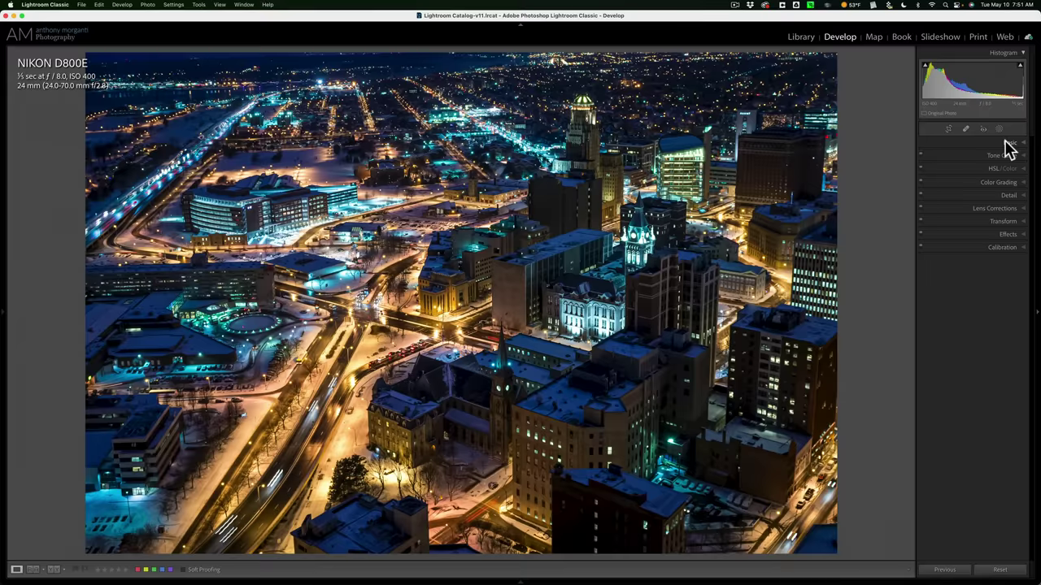
Step: Expand the Basic panel to show Temp 2,551, Shadows +100, Whites +35 and Blacks -30
{"action": "left_click", "coordinate": [1006, 142]}
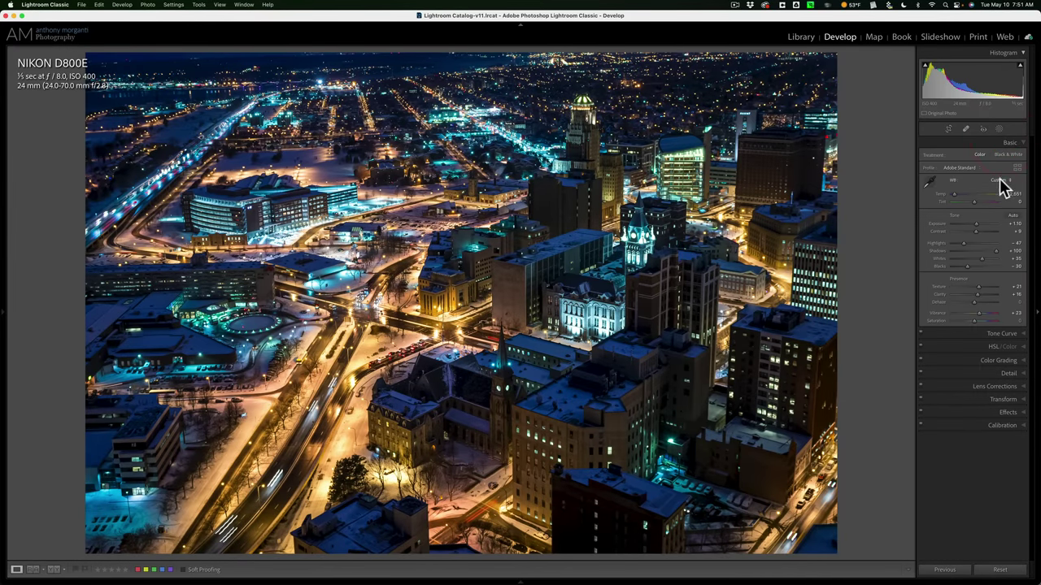